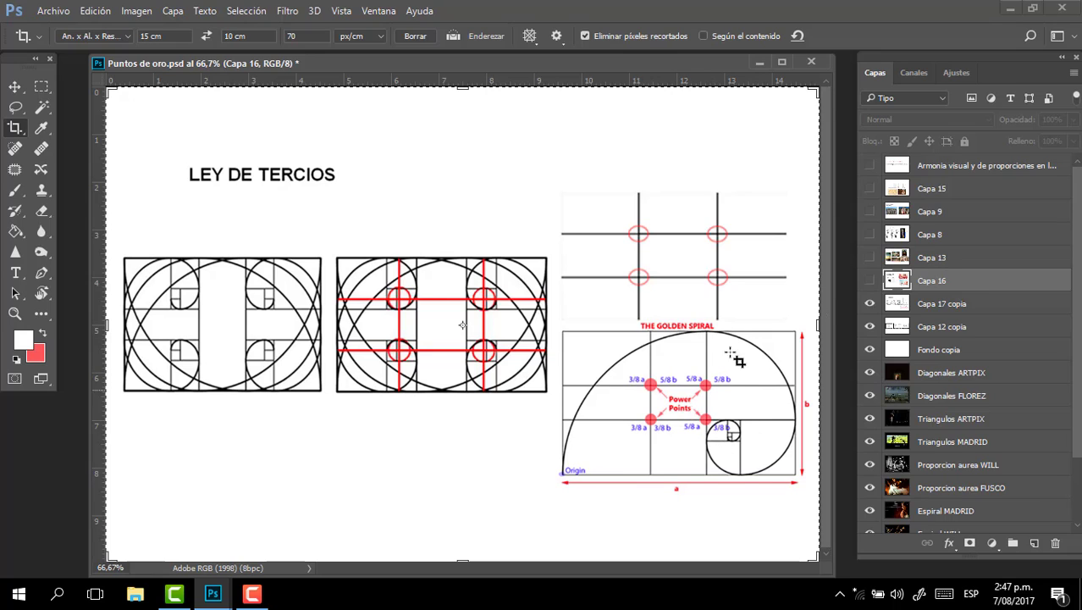
# Hide the layers Capa 17 copia and Capa 12 copia, leaving the blank white background layer in view
pyautogui.click(869, 304)
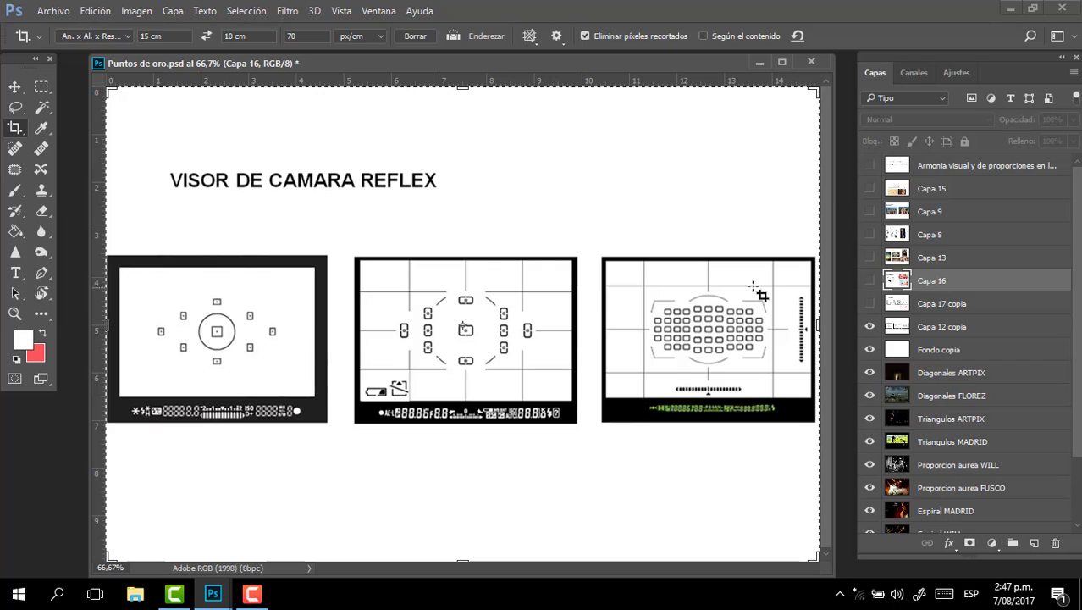
pyautogui.click(870, 326)
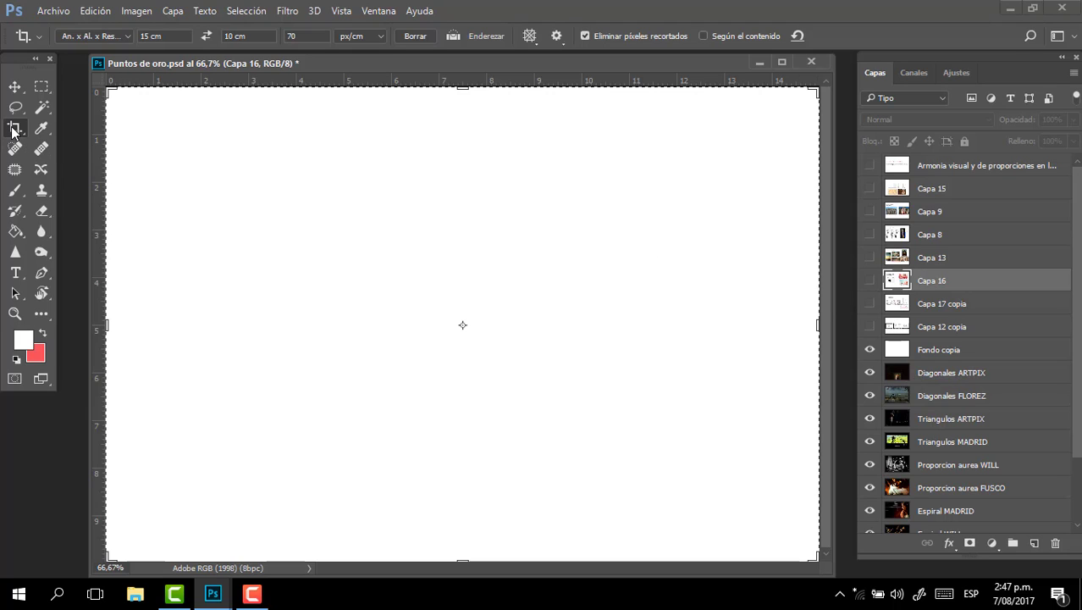
# Cycle the Crop overlay through diagonal, triangle, golden ratio, golden spiral, rule of thirds and grid on the blank canvas, without cropping
pyautogui.click(348, 274)
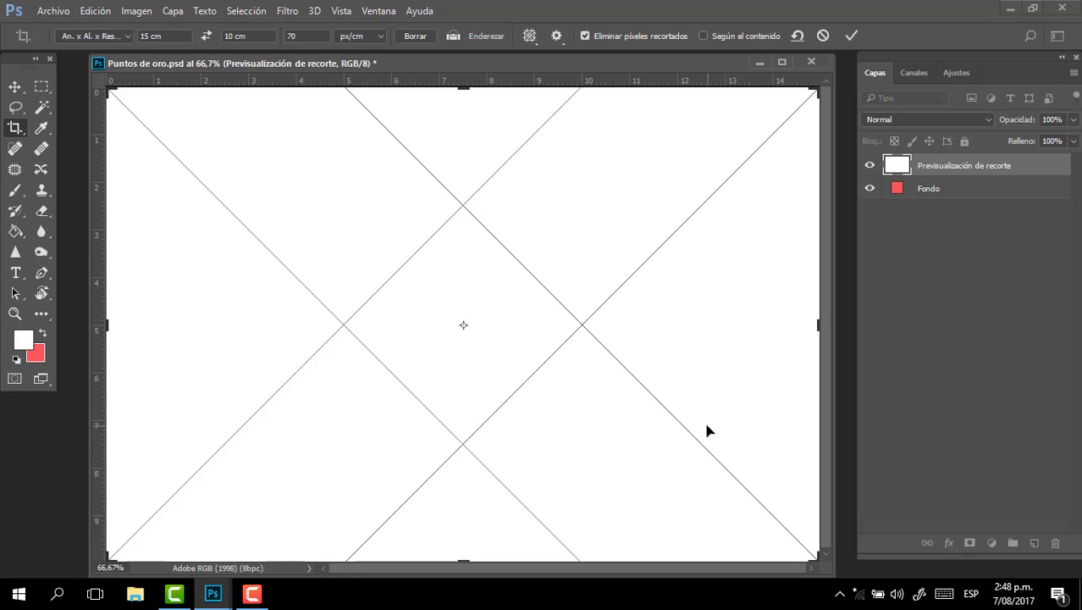
pyautogui.press('o')
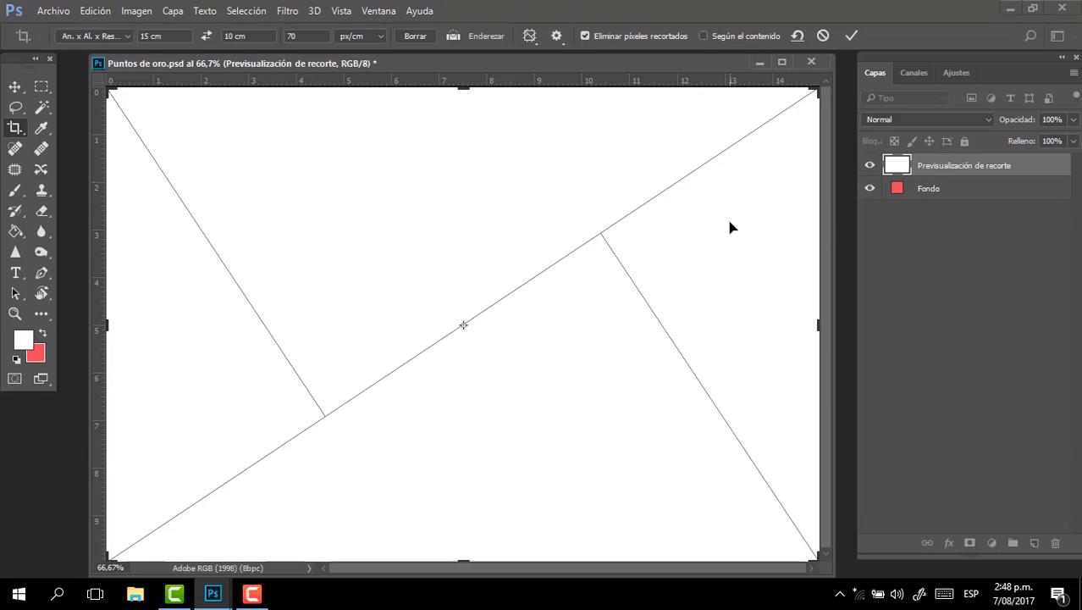
pyautogui.press('o')
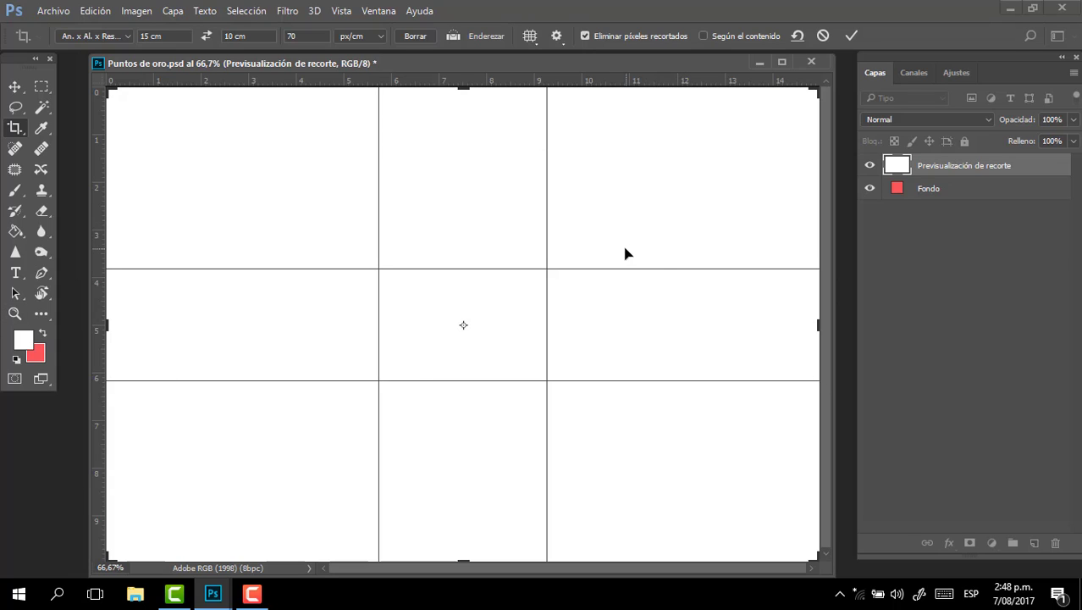
pyautogui.press('o')
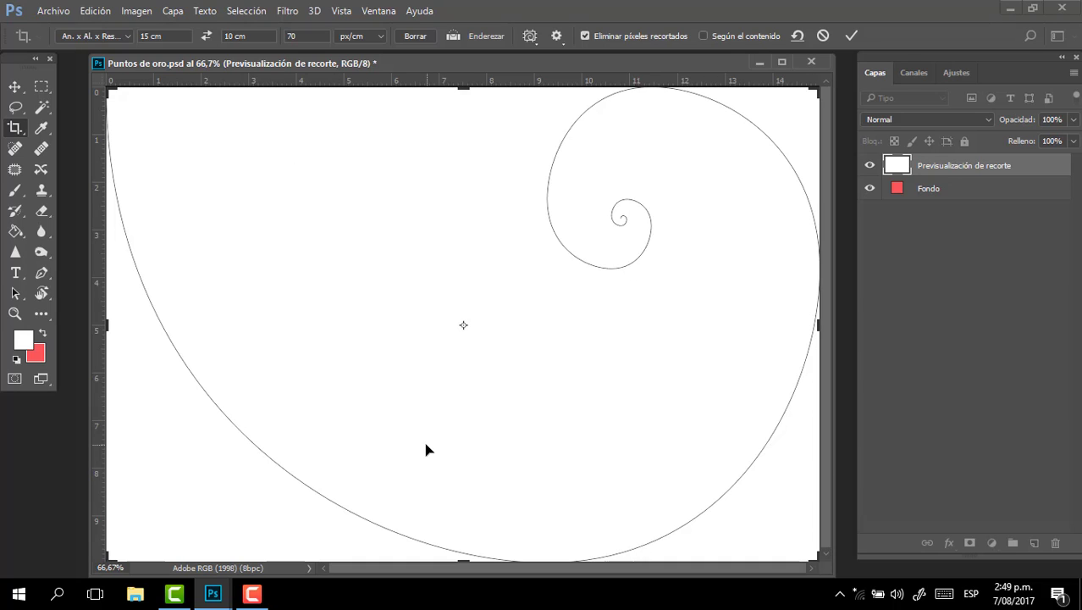
pyautogui.press('o')
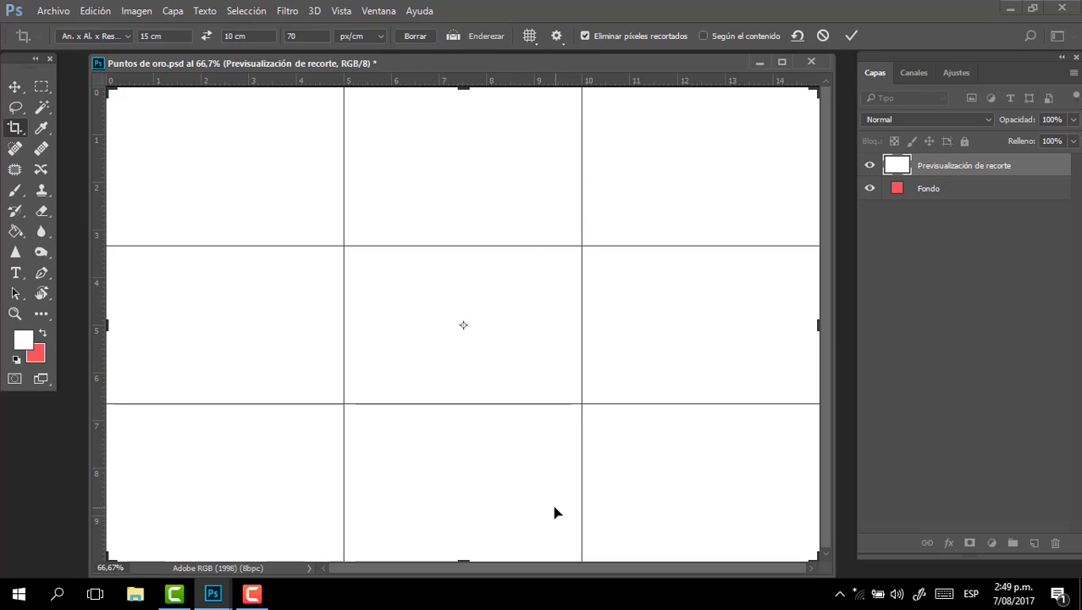
pyautogui.press('o')
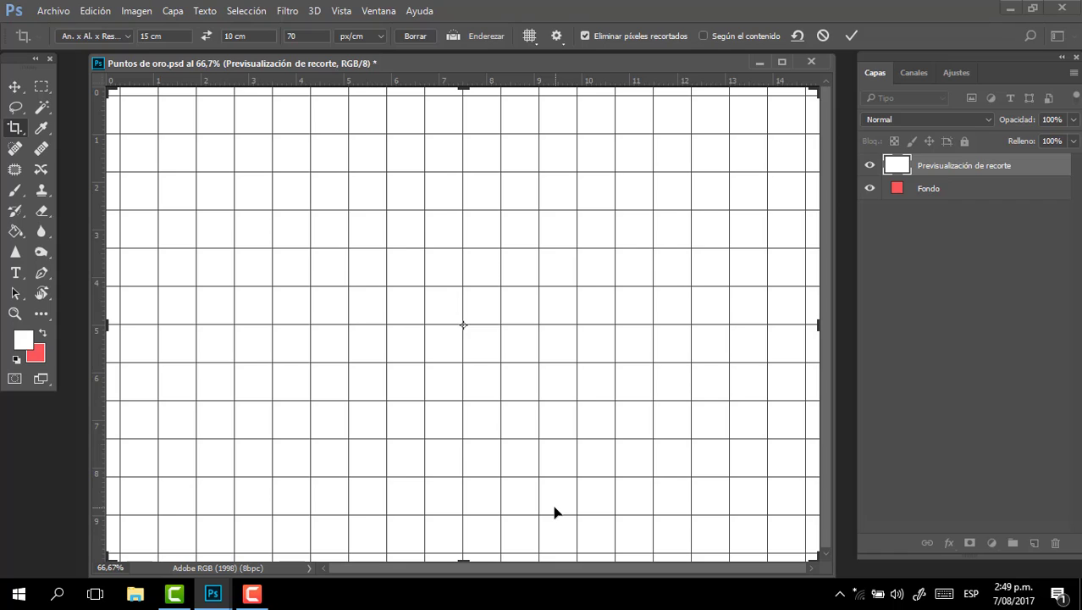
pyautogui.press('o')
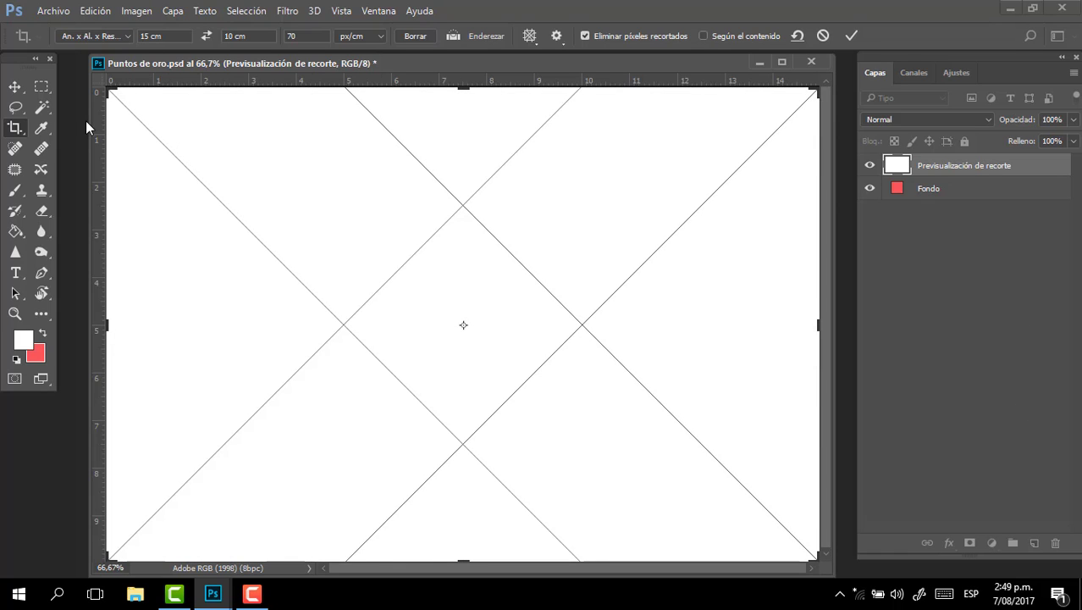
pyautogui.press('Escape')
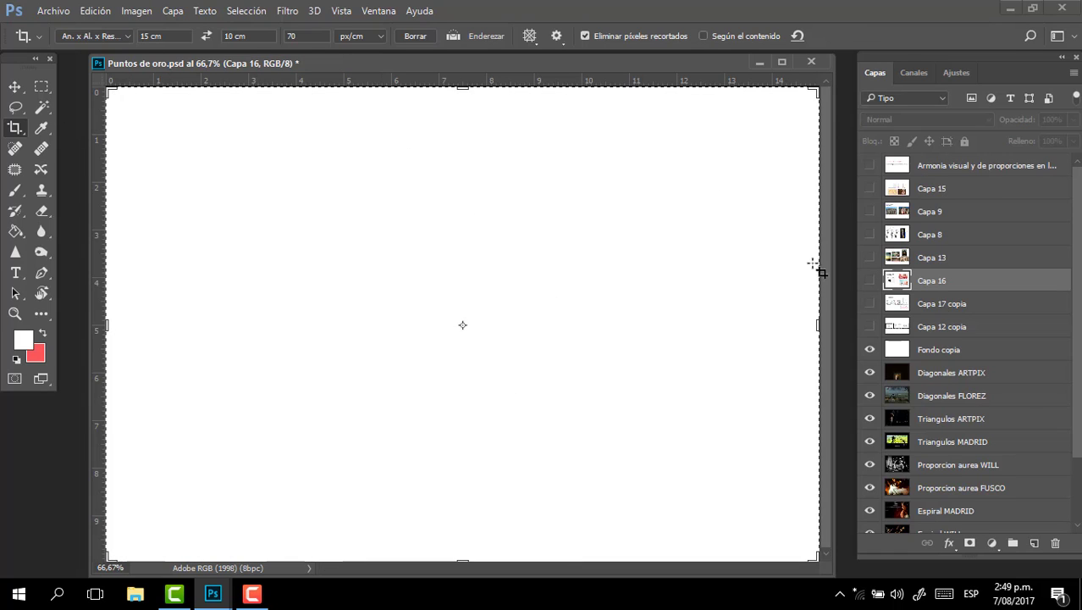
# Hide the Fondo copia layer and preview the diagonal crop overlay on the dark hallway photo
pyautogui.click(870, 350)
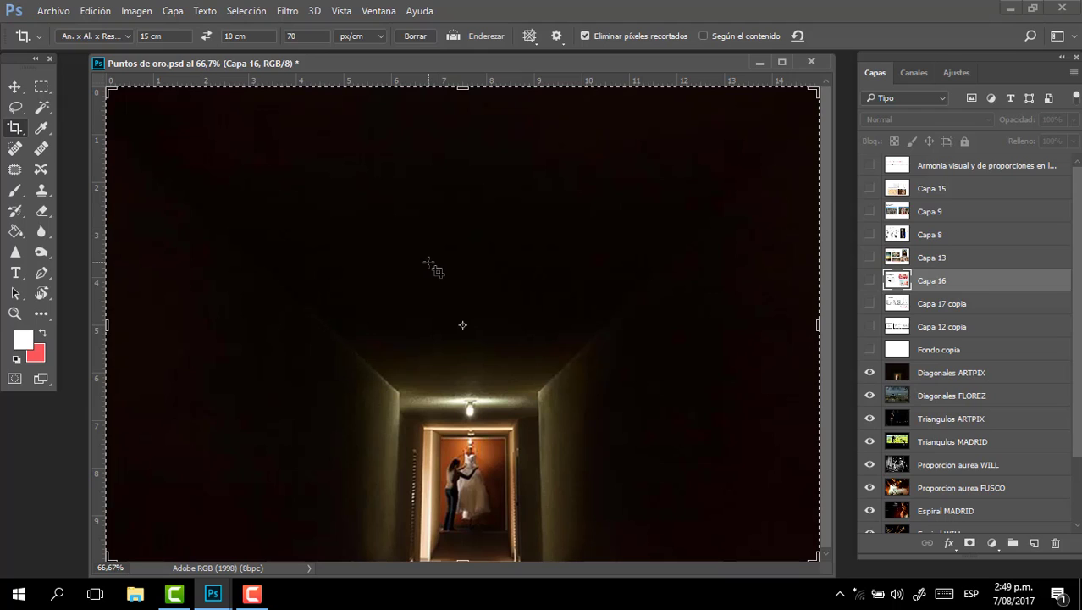
pyautogui.click(430, 264)
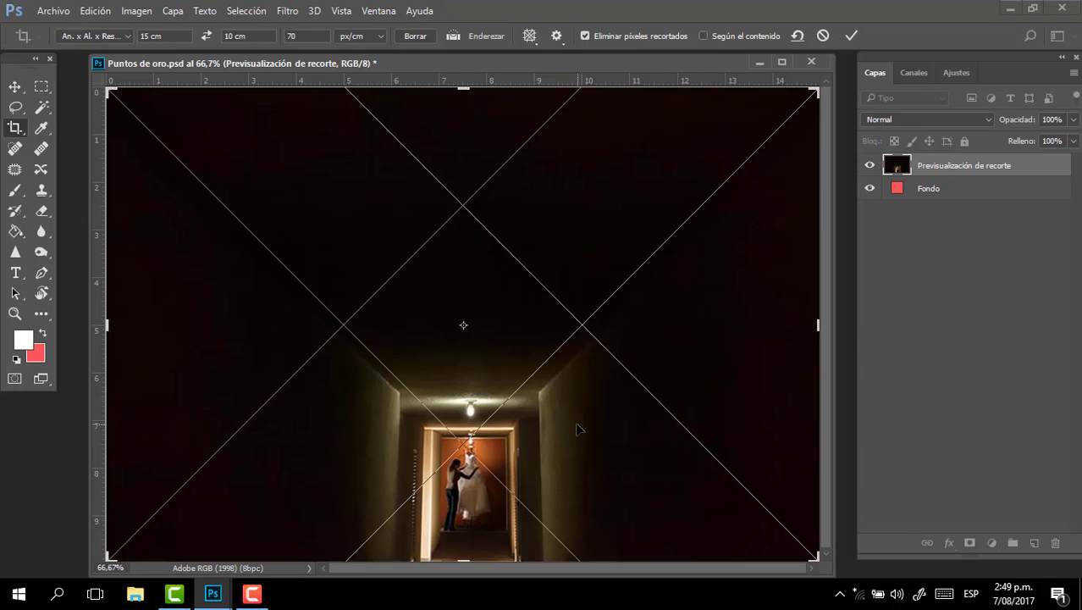
pyautogui.press('Return')
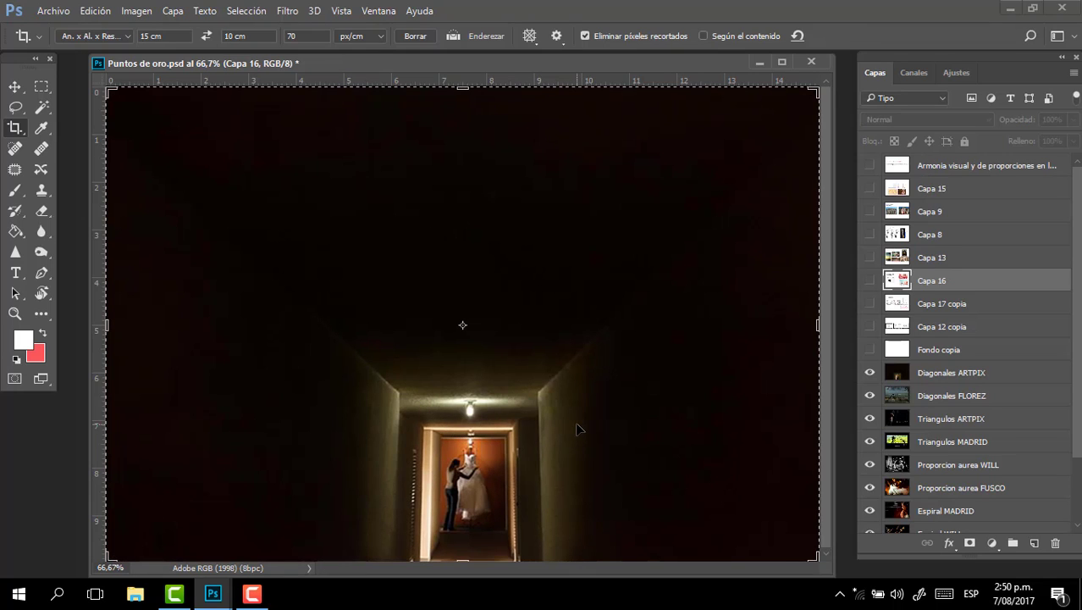
# Hide the Diagonales ARTPIX layer and check the beach couple photo against the diagonal crop overlay
pyautogui.click(869, 373)
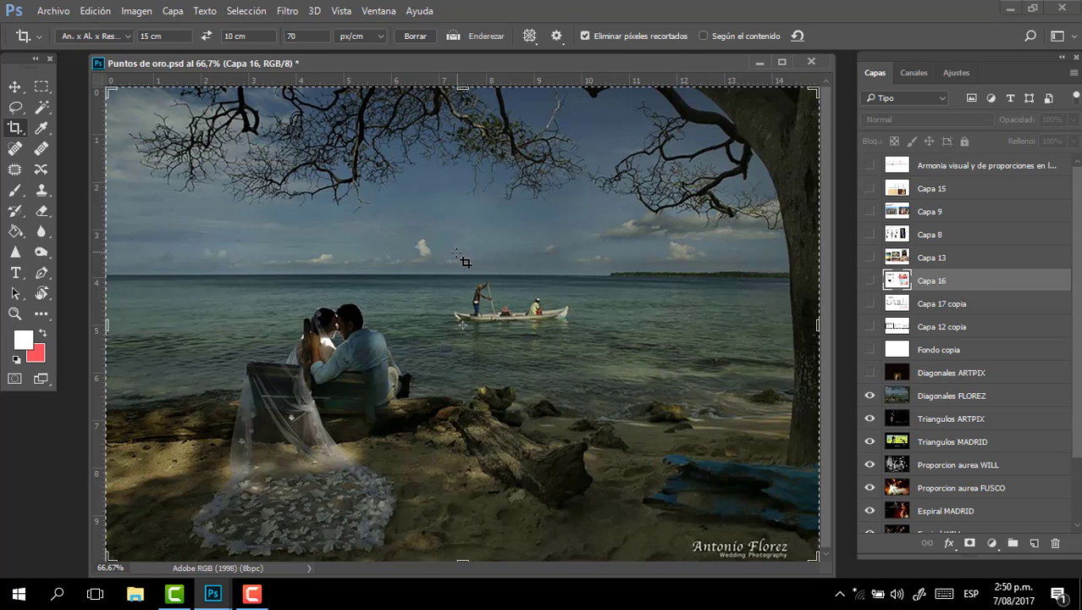
pyautogui.click(510, 286)
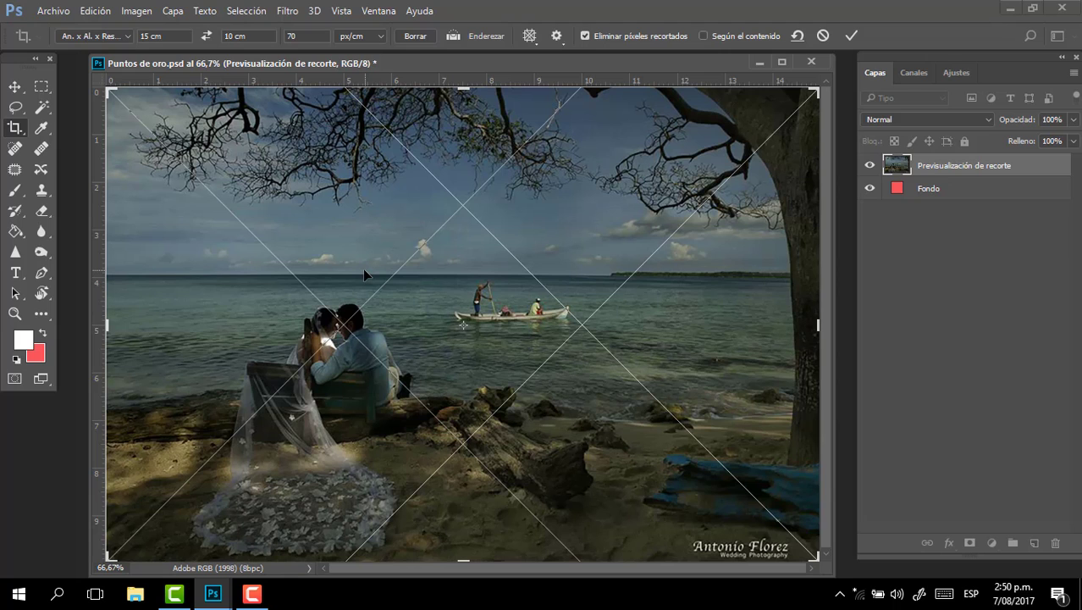
pyautogui.press('Escape')
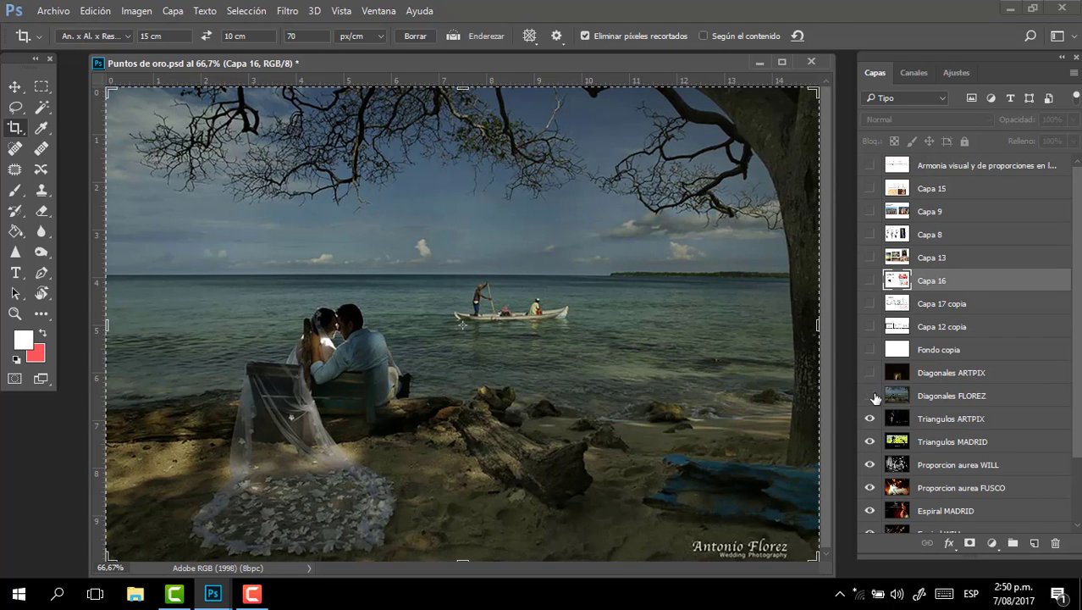
# Hide the beach photo layer and switch the Crop overlay to triangle on the photo of the bride beside the curtain
pyautogui.click(870, 395)
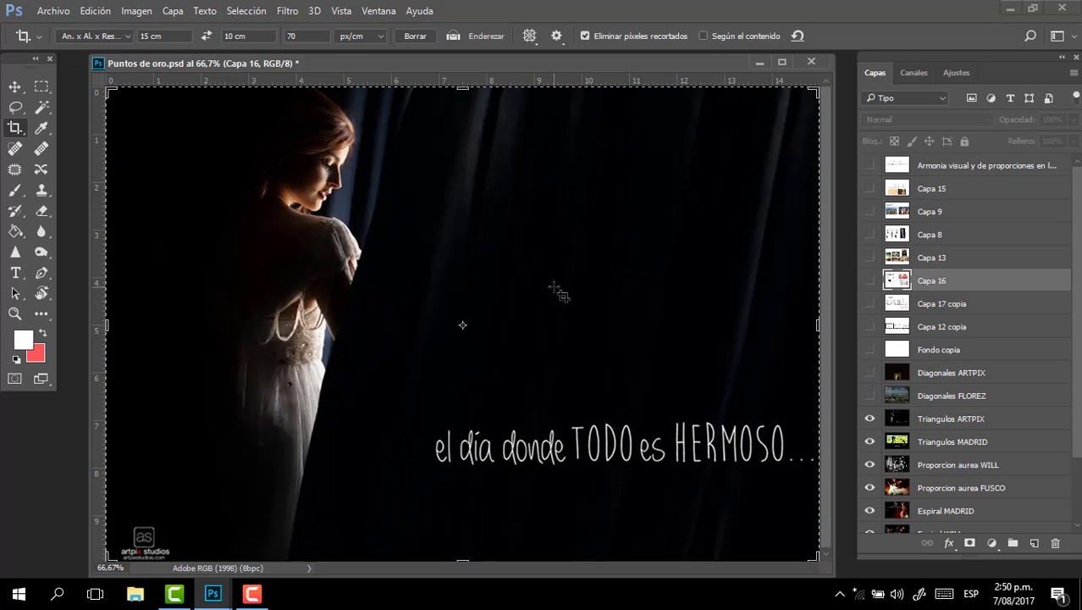
pyautogui.click(415, 281)
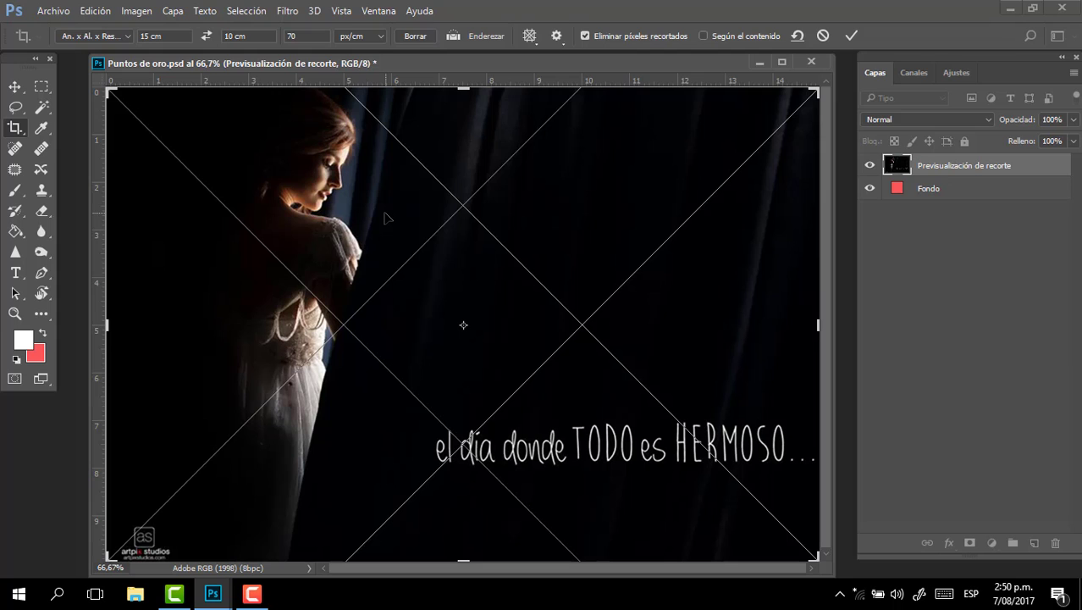
pyautogui.press('o')
pyautogui.press('o')
pyautogui.press('o')
pyautogui.press('o')
pyautogui.press('o')
pyautogui.press('o')
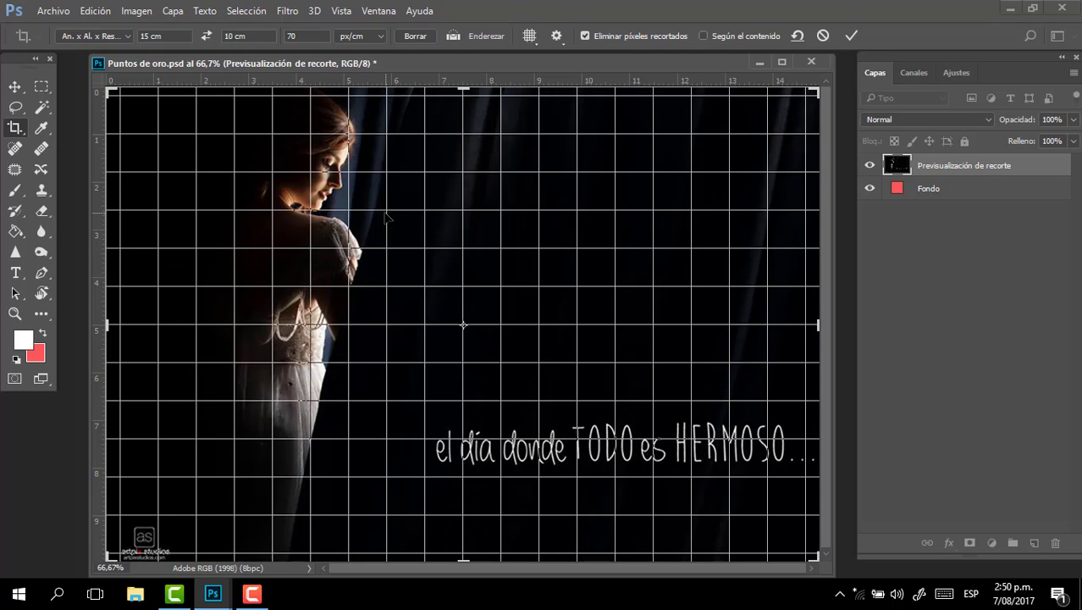
pyautogui.press('o')
# Flip the triangle overlay's orientation back and forth on the bride photo, ending with its long diagonal descending to the right, without cropping
pyautogui.hotkey('shift', 'o')
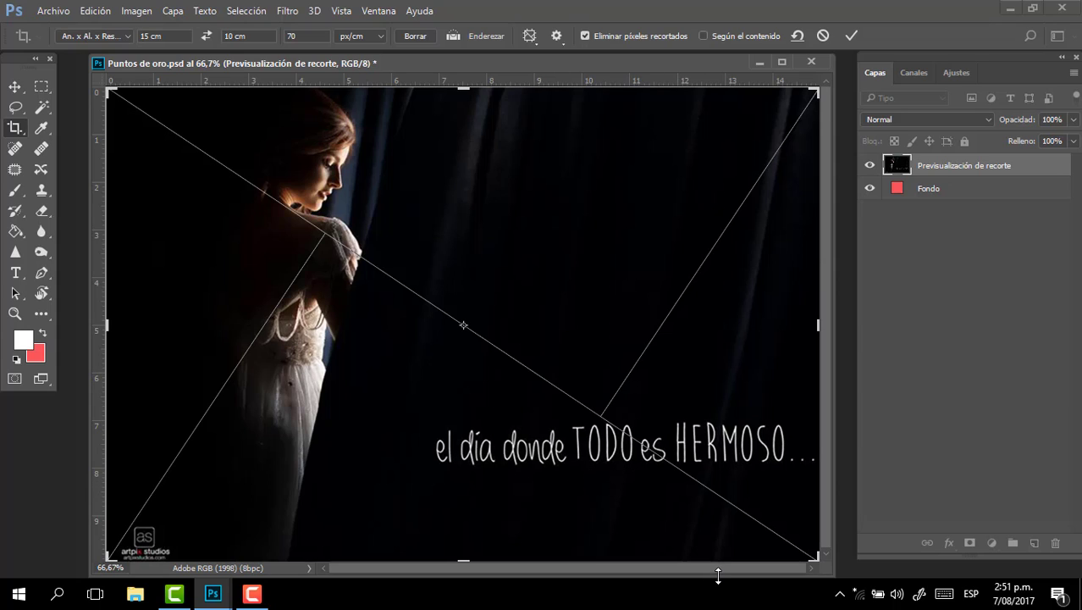
pyautogui.hotkey('shift', 'o')
pyautogui.hotkey('shift', 'o')
pyautogui.hotkey('shift', 'o')
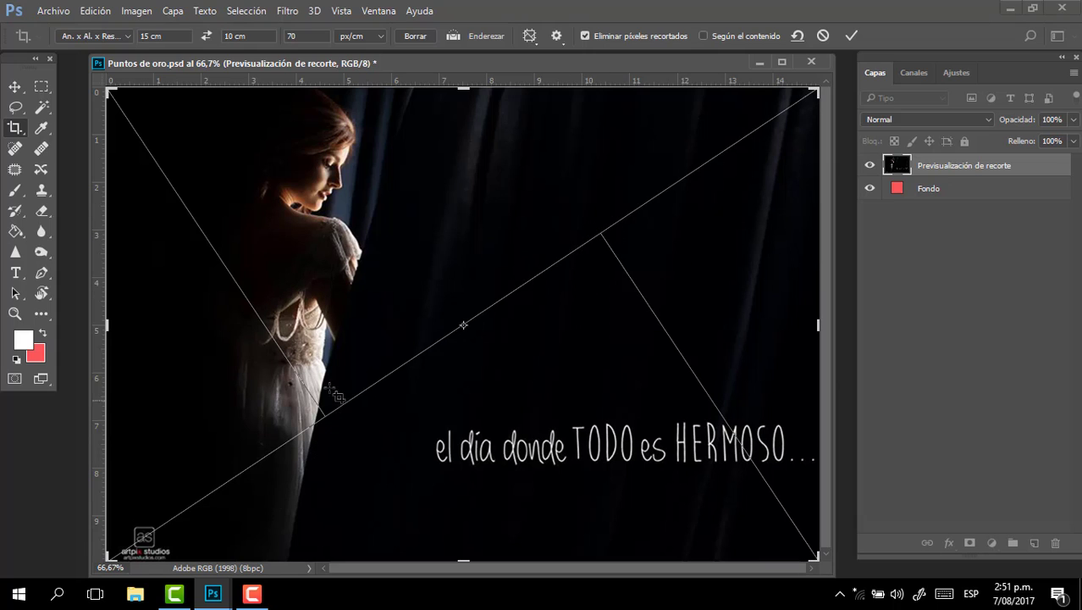
pyautogui.hotkey('shift', 'o')
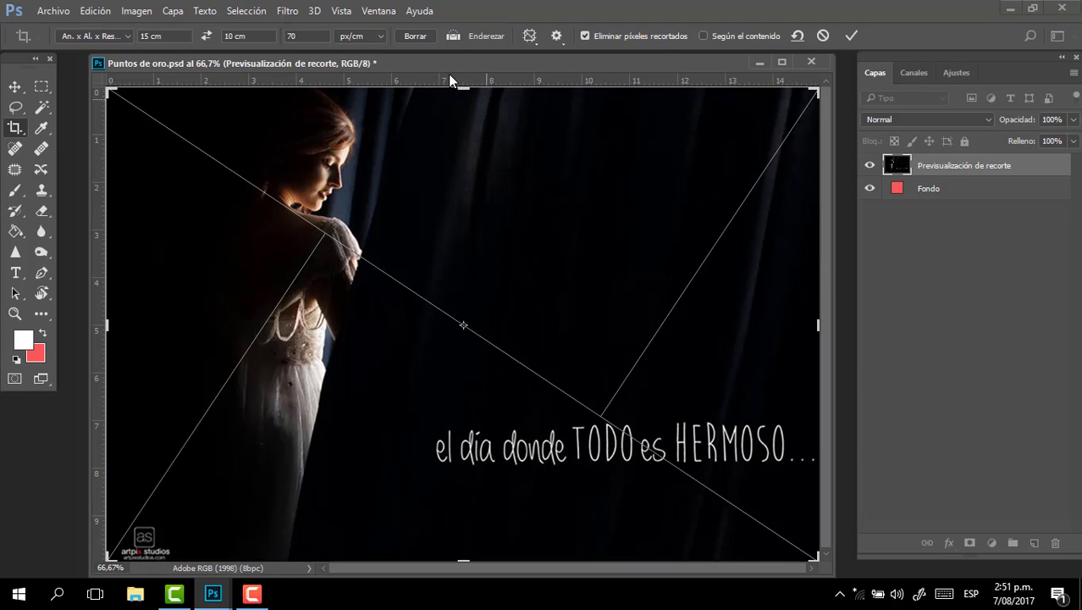
pyautogui.press('Escape')
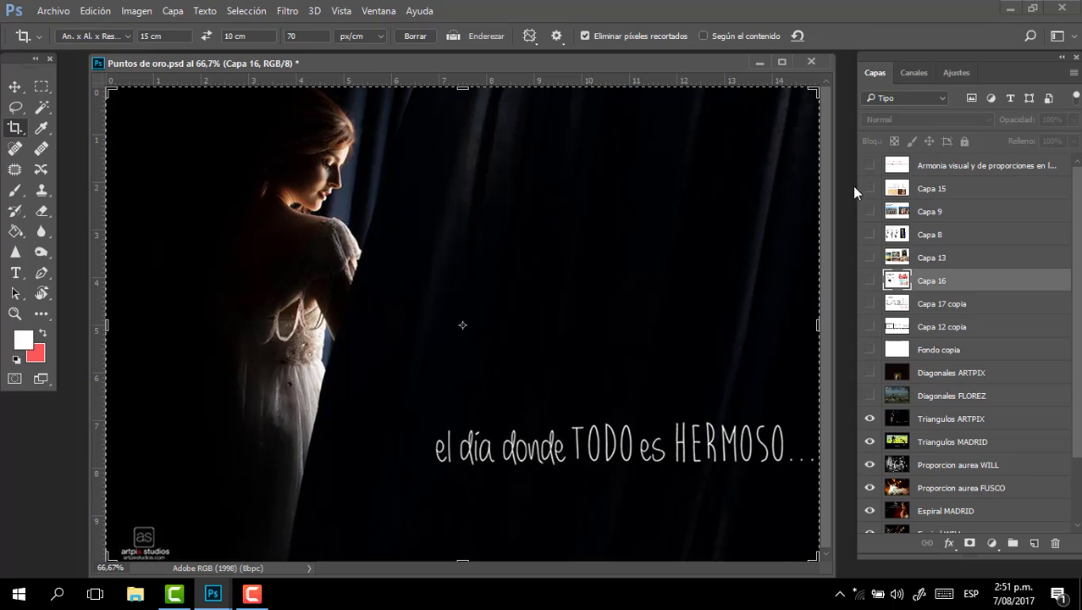
# Hide the Triangulos ARTPIX layer and check the jumping groom silhouette photo against the triangle crop overlay
pyautogui.click(871, 419)
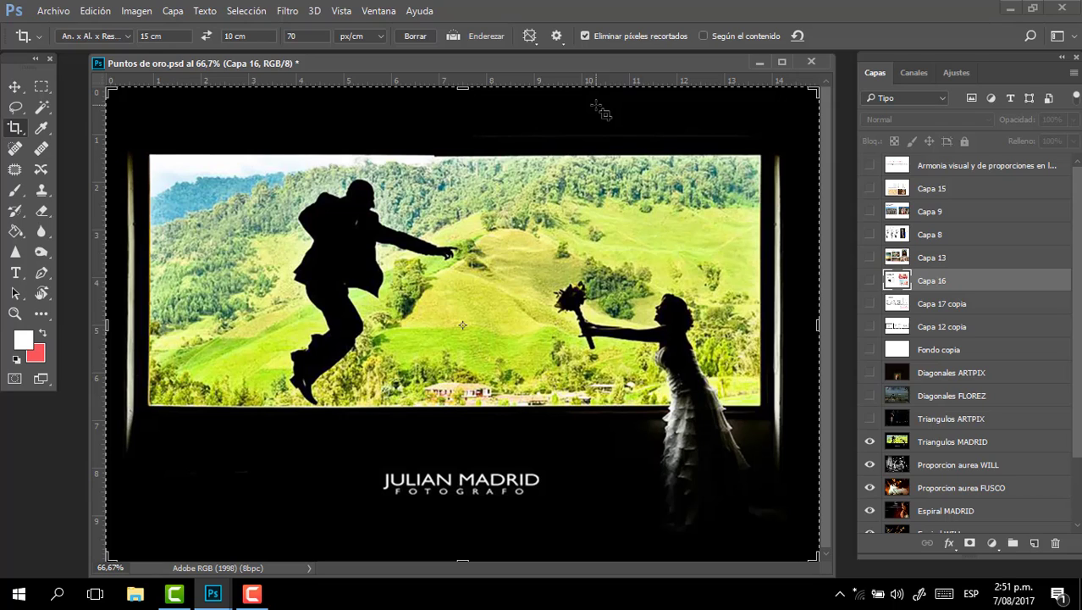
pyautogui.click(424, 327)
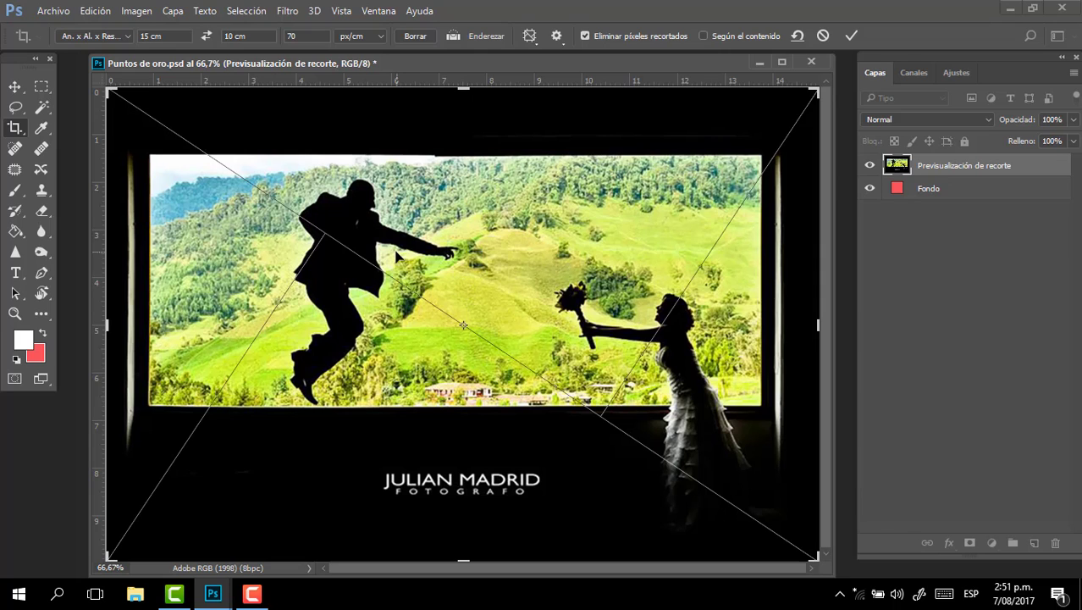
pyautogui.press('Escape')
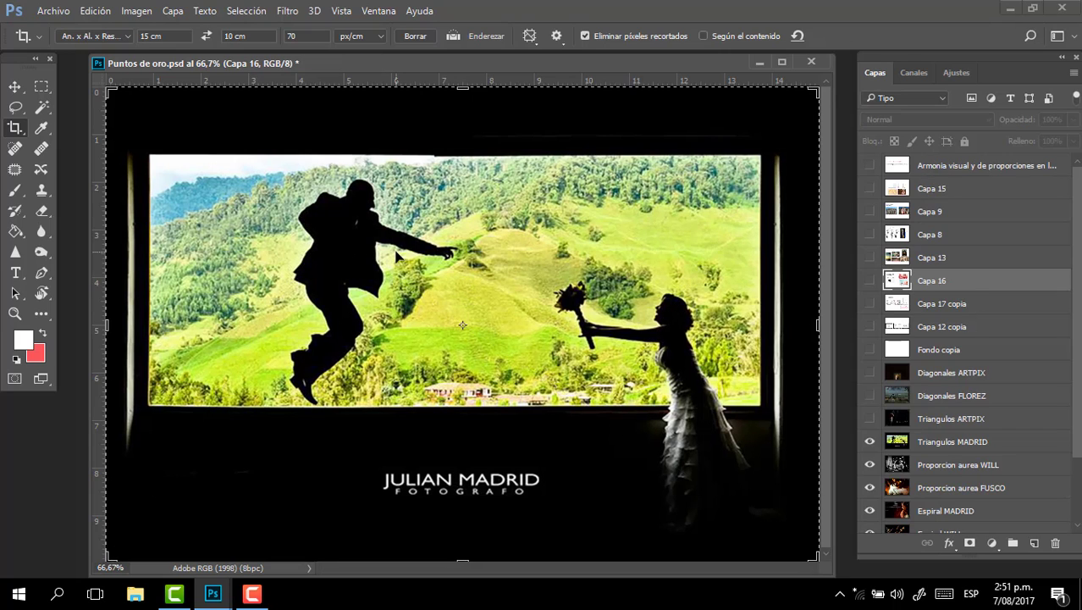
# Hide the silhouette photo layer and switch the Crop overlay to golden ratio on the black-and-white couple photo
pyautogui.click(870, 442)
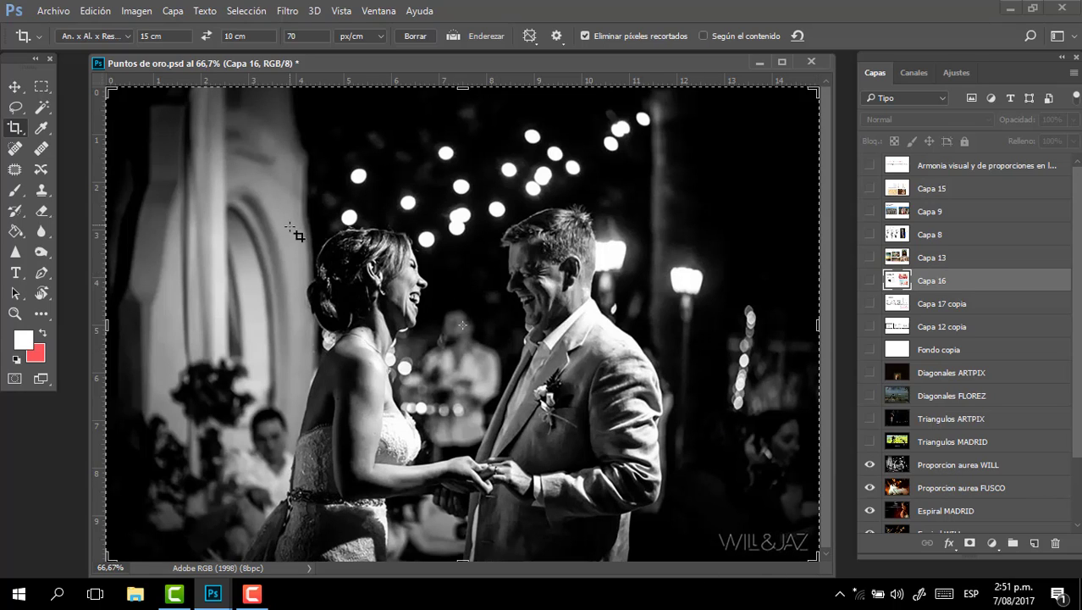
pyautogui.click(512, 292)
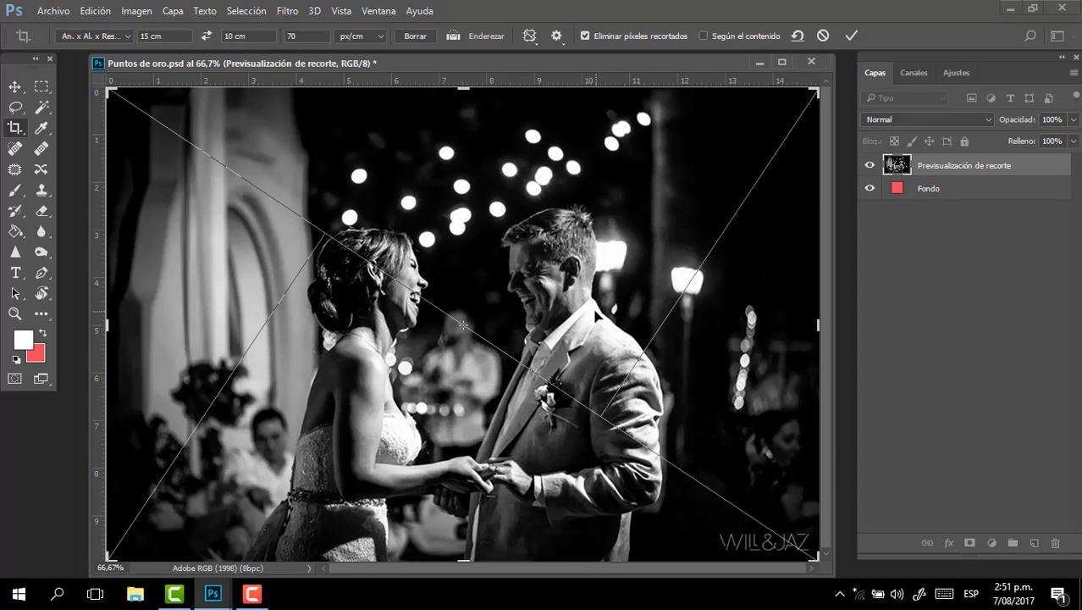
pyautogui.press('o')
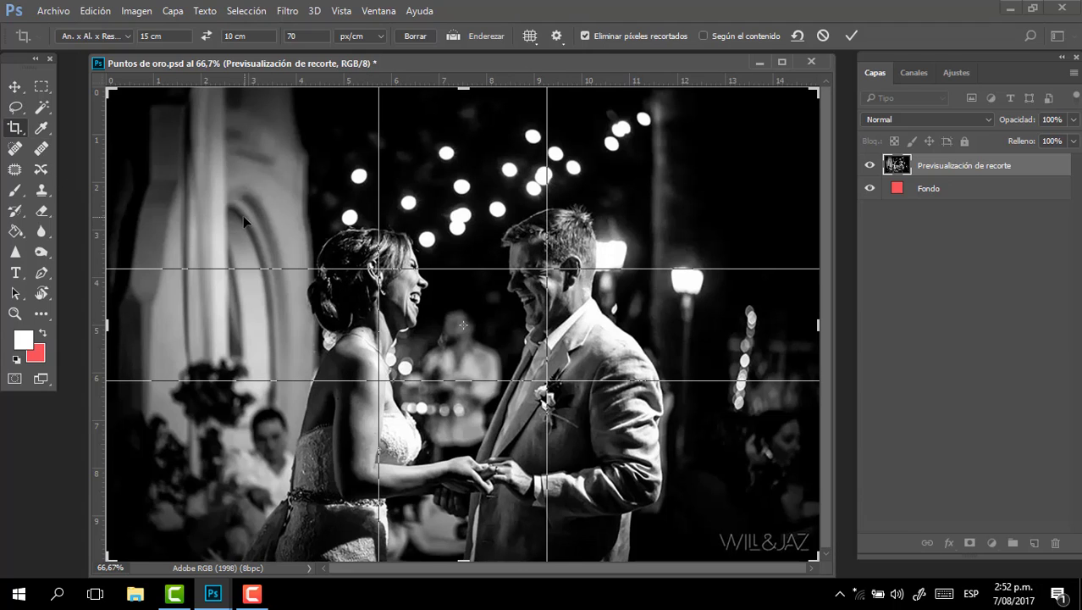
pyautogui.press('Return')
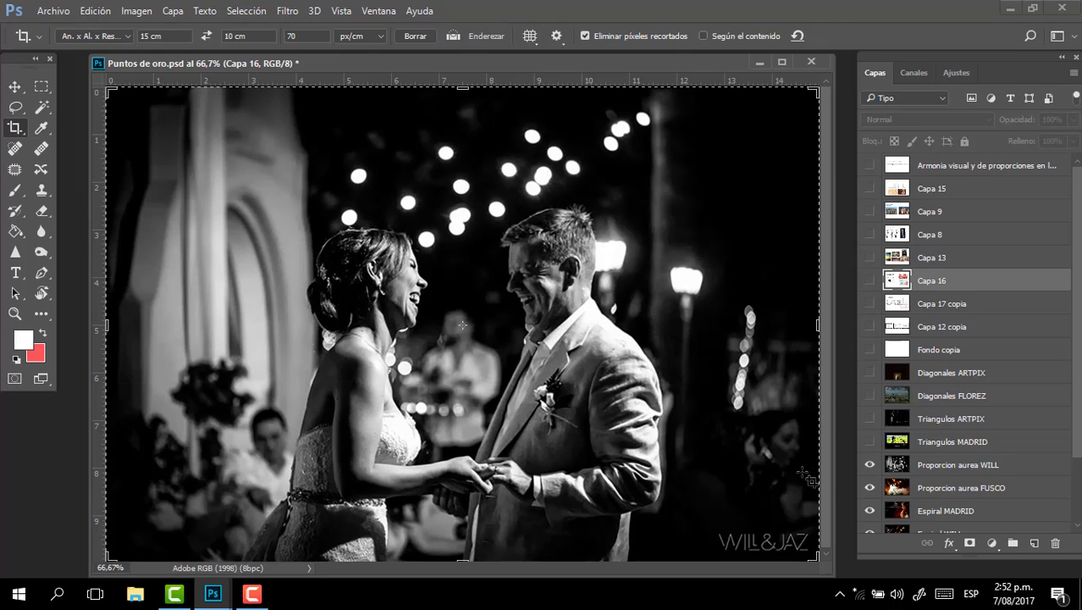
# Hide the black-and-white couple layer and check the orange-lit night couple photo against the golden ratio overlay
pyautogui.click(866, 467)
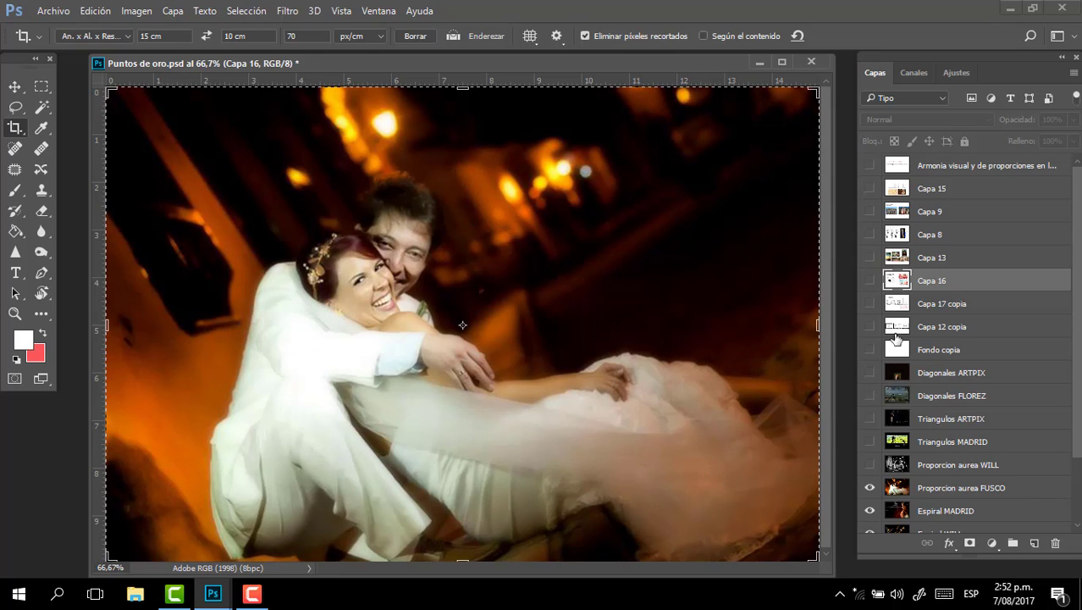
pyautogui.click(624, 302)
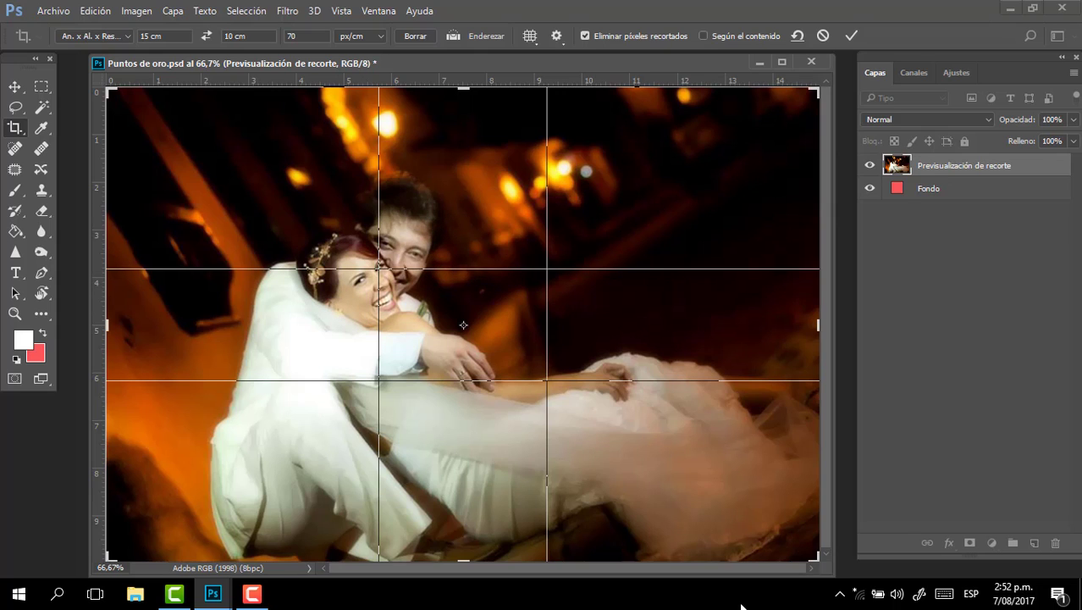
pyautogui.press('Escape')
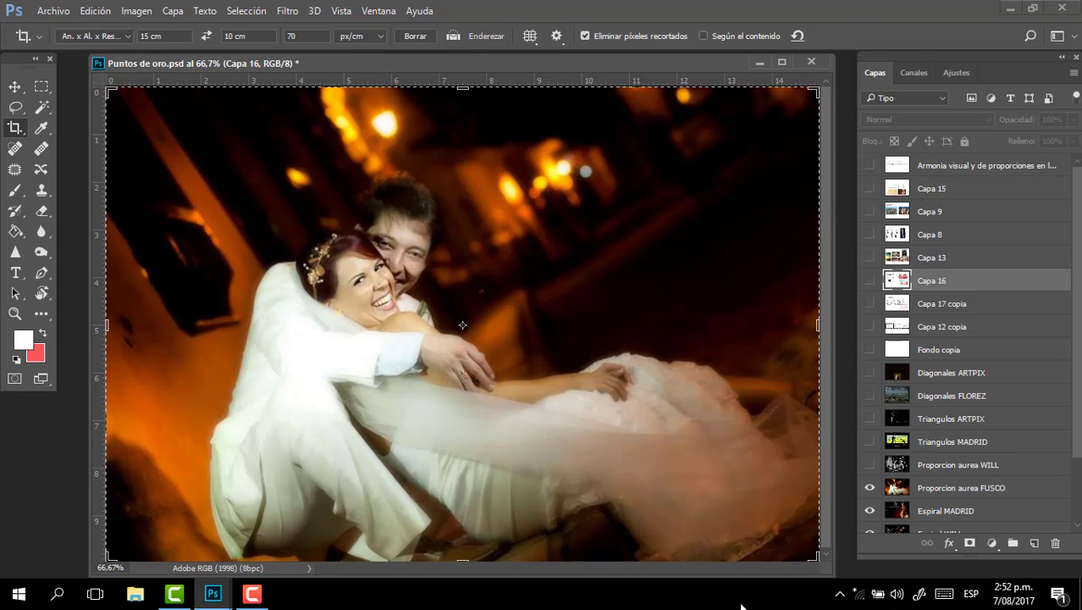
# Hide the night couple layer and switch the Crop overlay to golden spiral on the photo of the bride by the blinds
pyautogui.click(869, 488)
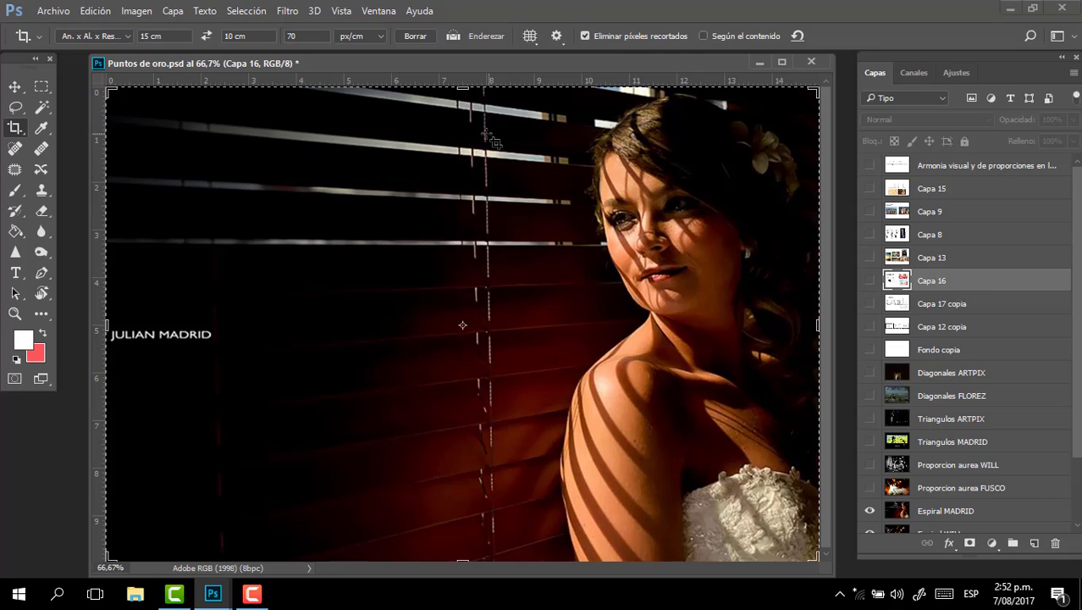
pyautogui.click(432, 222)
pyautogui.press('o')
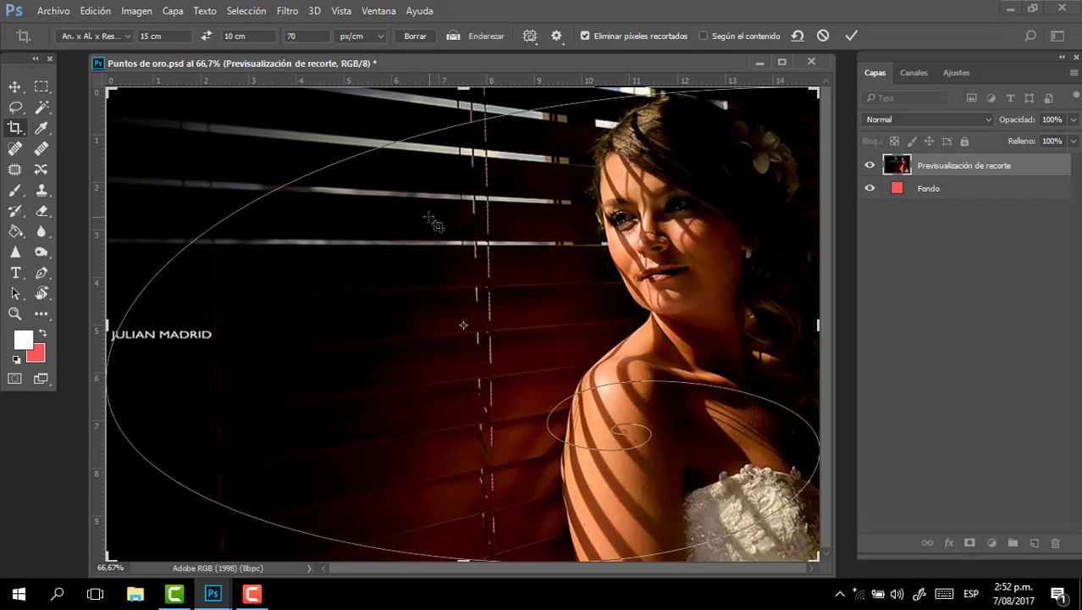
# Reorient the golden spiral overlay so its centre falls on the bride's eye in the blinds photo, and exit the crop preview
pyautogui.hotkey('shift', 'o')
pyautogui.hotkey('shift', 'o')
pyautogui.hotkey('shift', 'o')
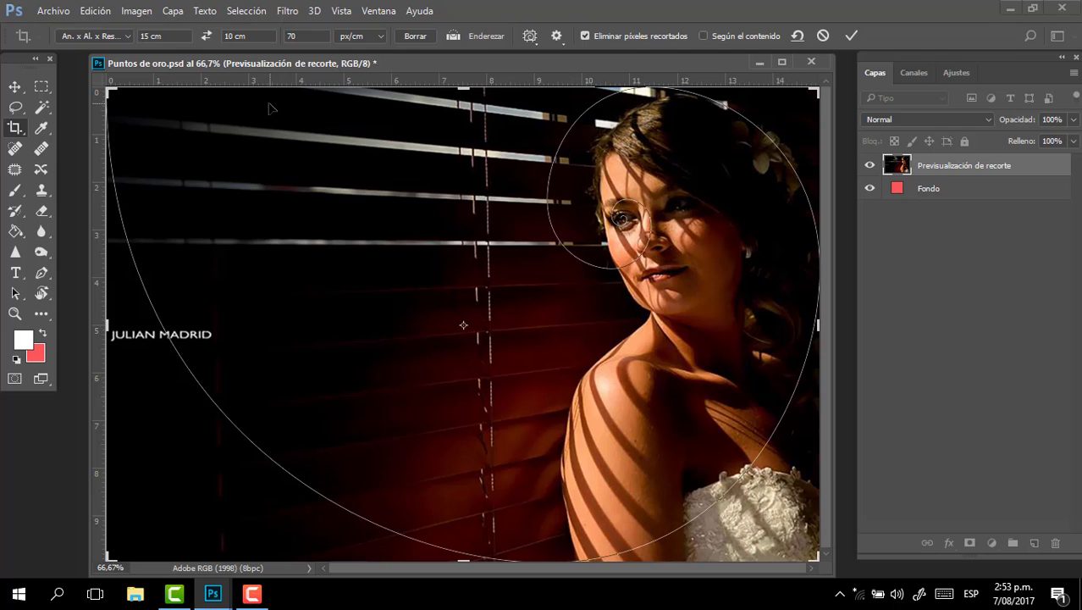
pyautogui.press('Escape')
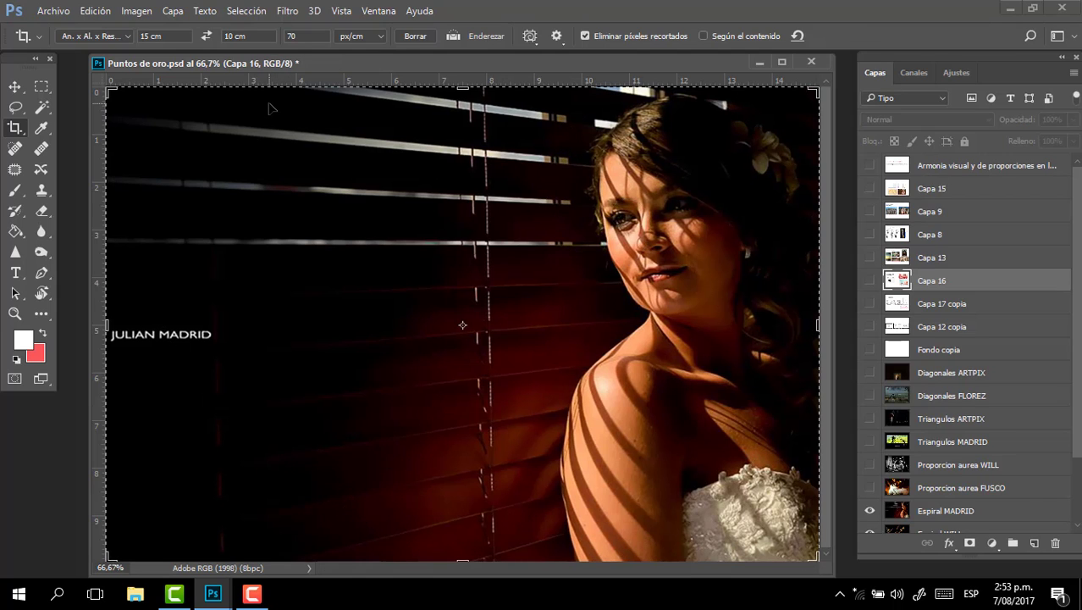
# Hide the layer of the bride by the blinds and check the dark embracing couple photo against the golden spiral overlay
pyautogui.scroll(-3, 1077, 449)
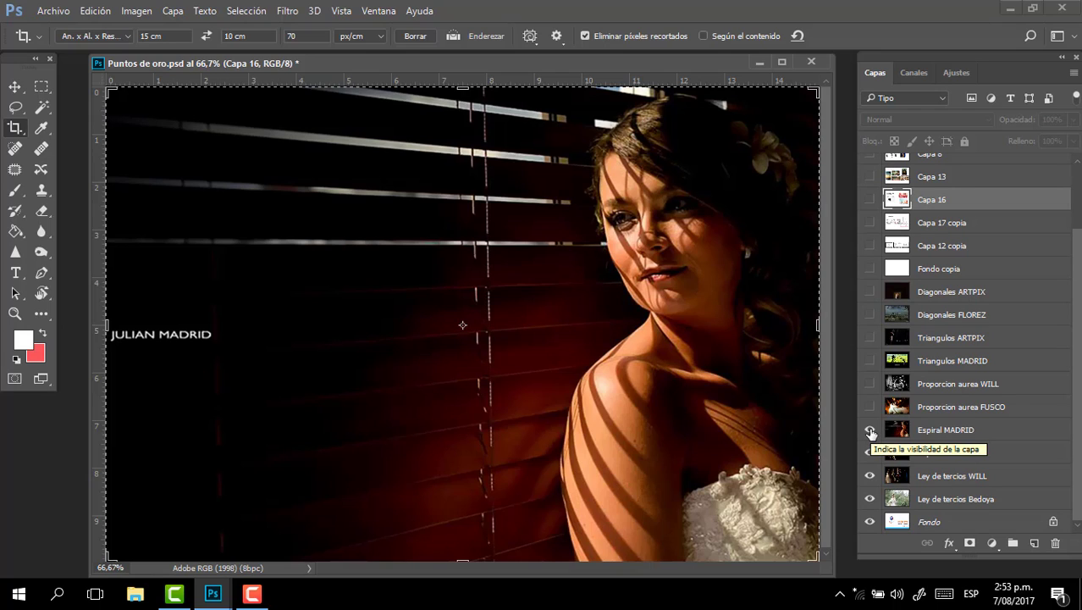
pyautogui.click(871, 430)
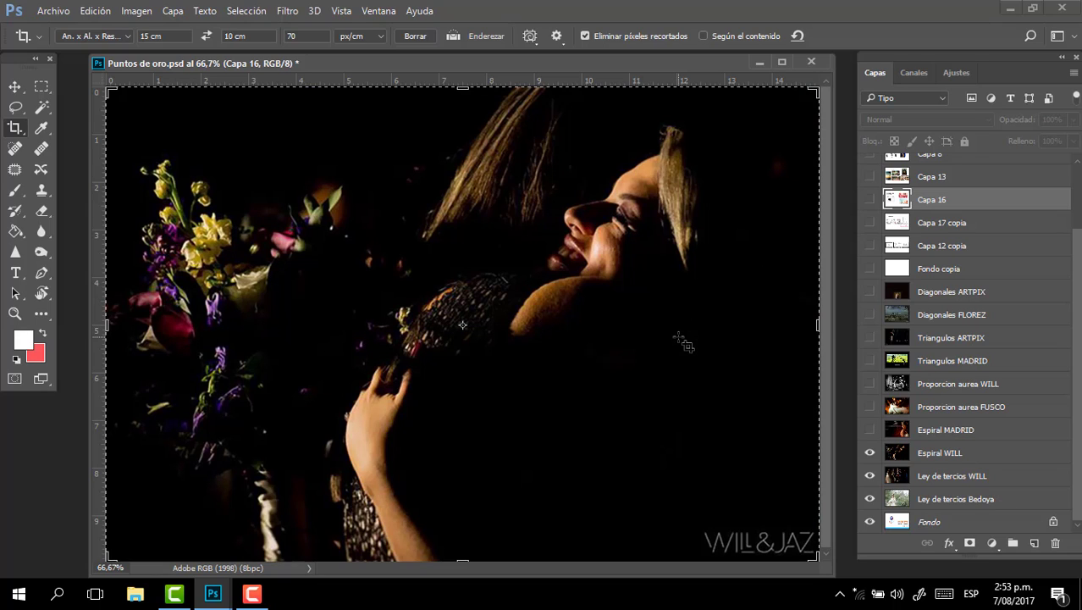
pyautogui.click(480, 305)
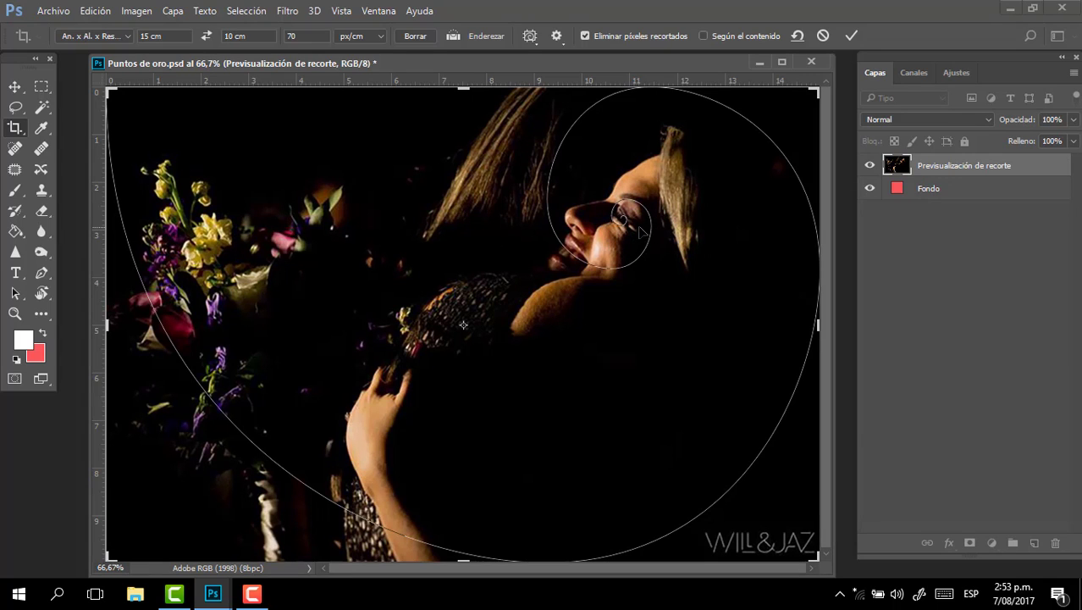
pyautogui.press('Escape')
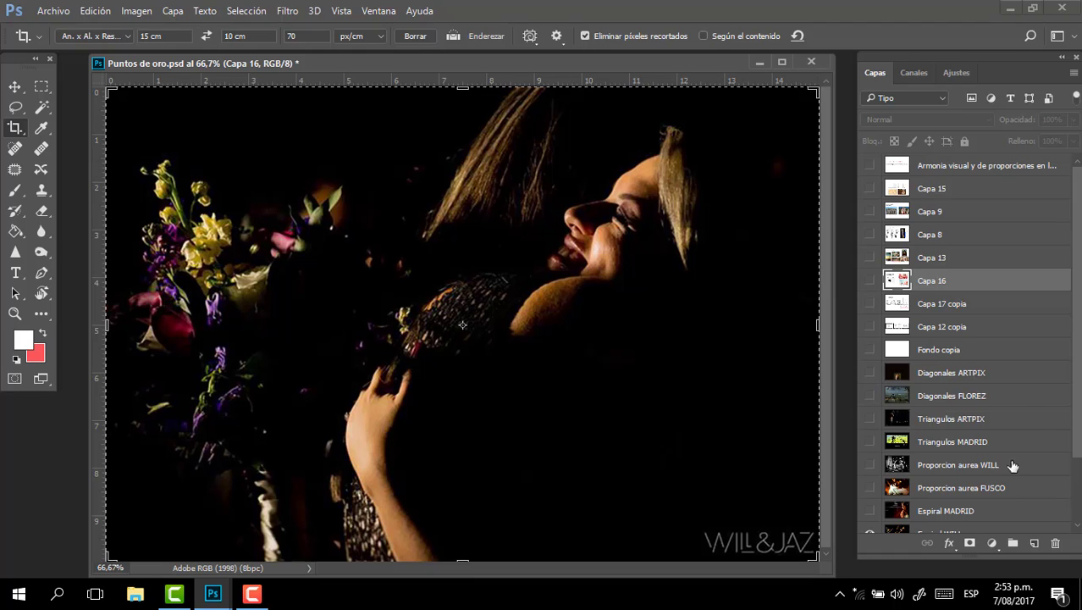
# Hide the embracing couple layer and switch the Crop overlay to rule of thirds on the ceremony photo
pyautogui.scroll(-1, 1078, 452)
pyautogui.scroll(-3, 1077, 452)
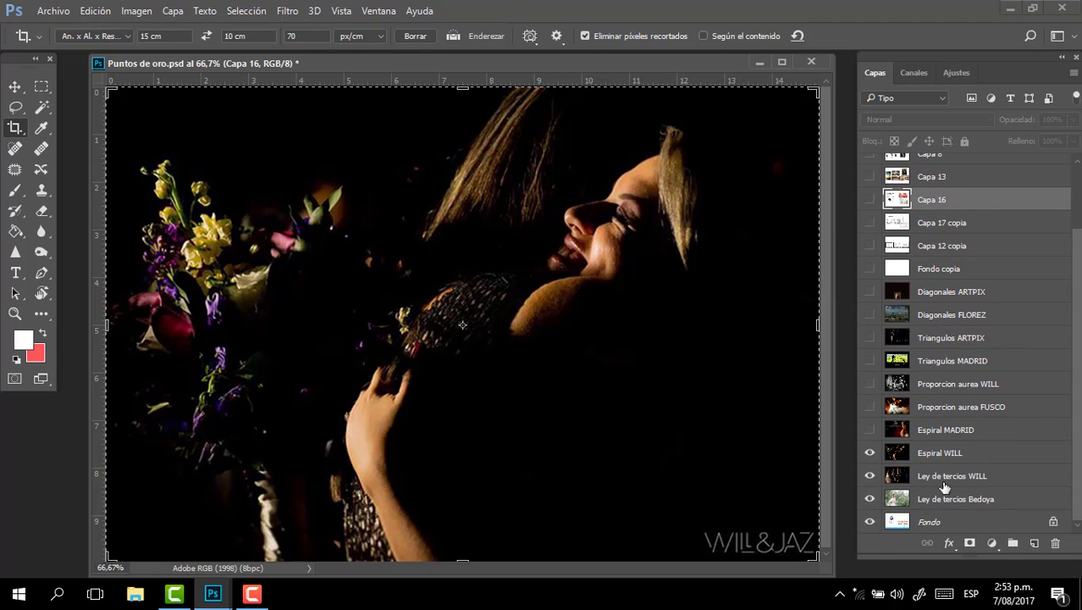
pyautogui.click(869, 455)
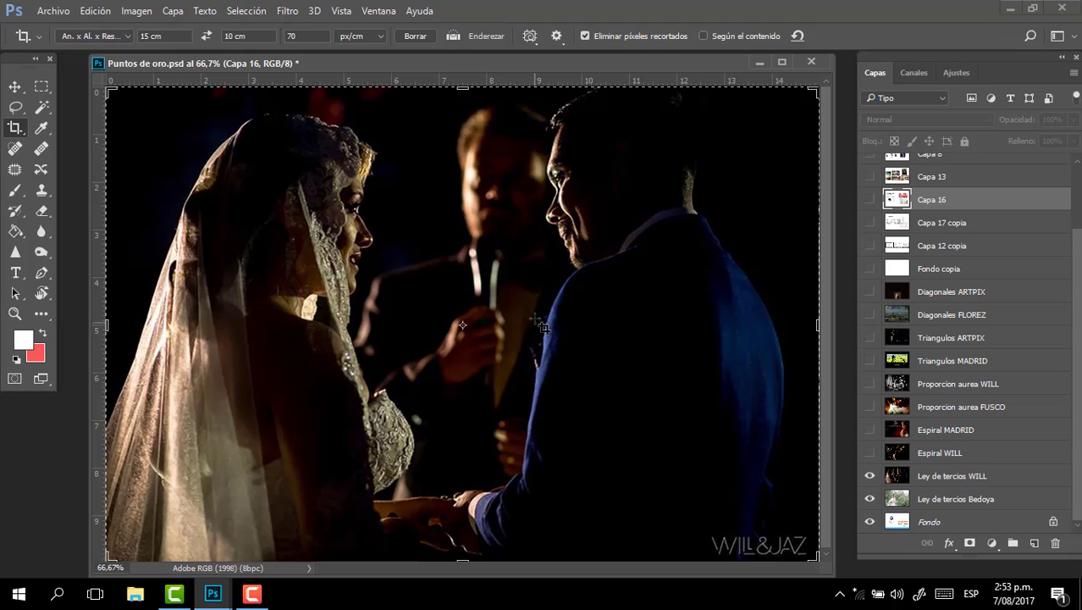
pyautogui.click(536, 318)
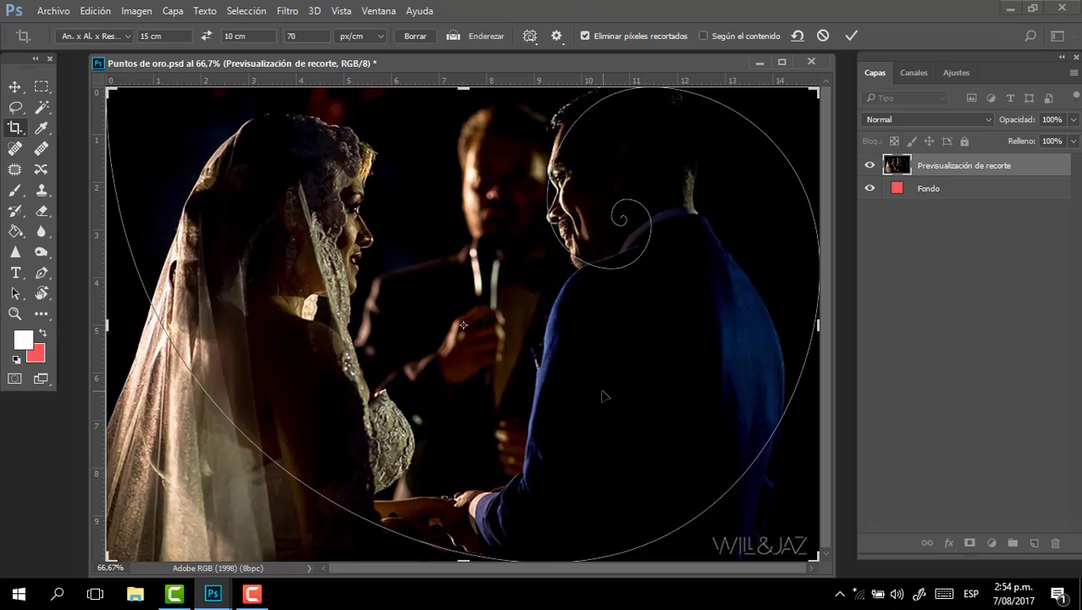
pyautogui.press('o')
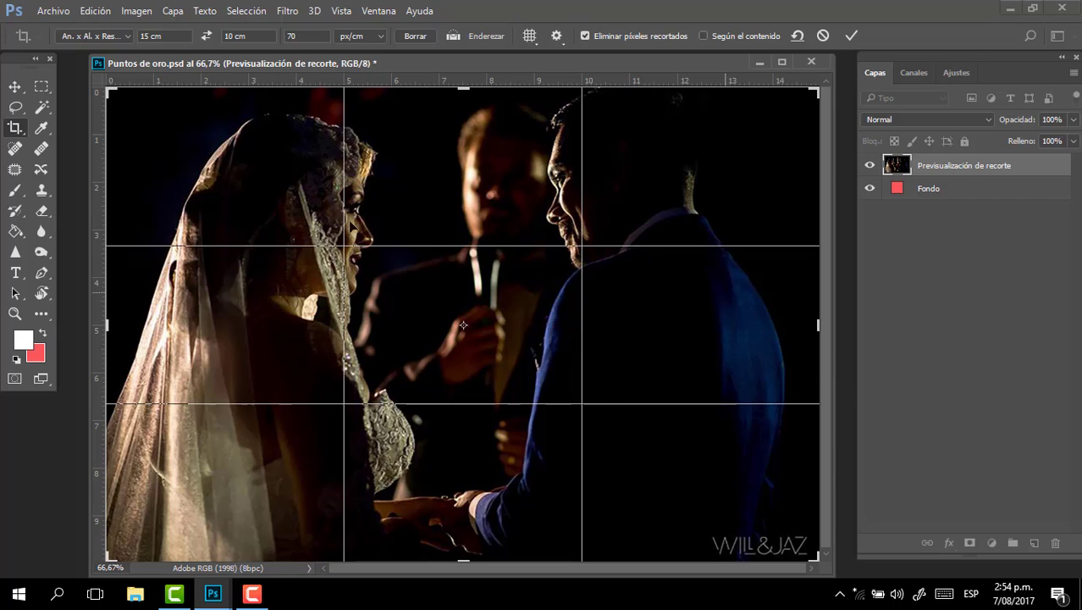
pyautogui.press('Escape')
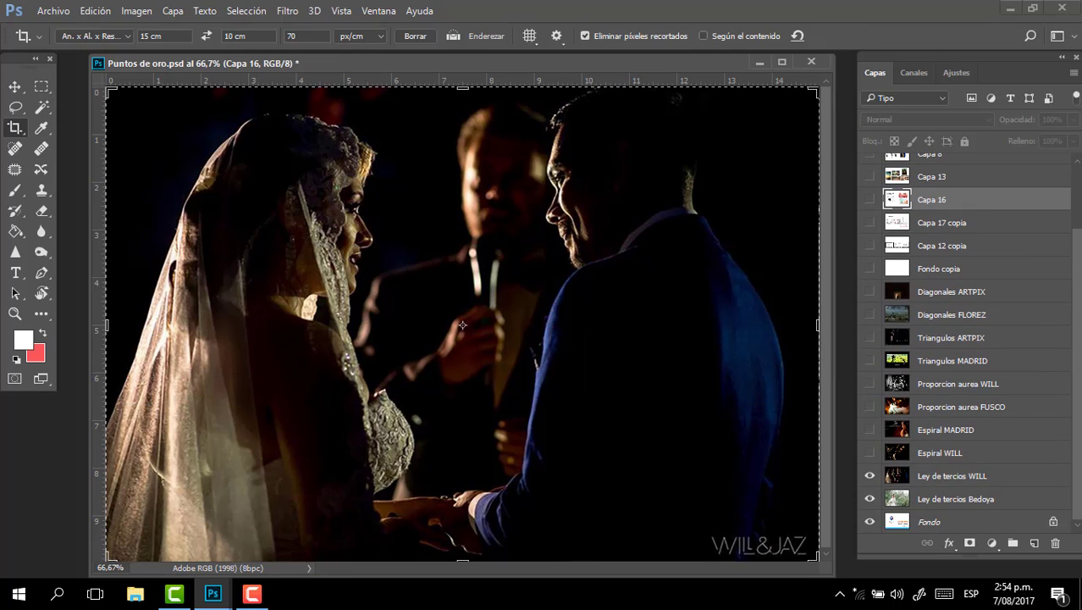
# Hide the ceremony photo layer and check the photo of the bride in the garden against the rule of thirds overlay
pyautogui.click(870, 475)
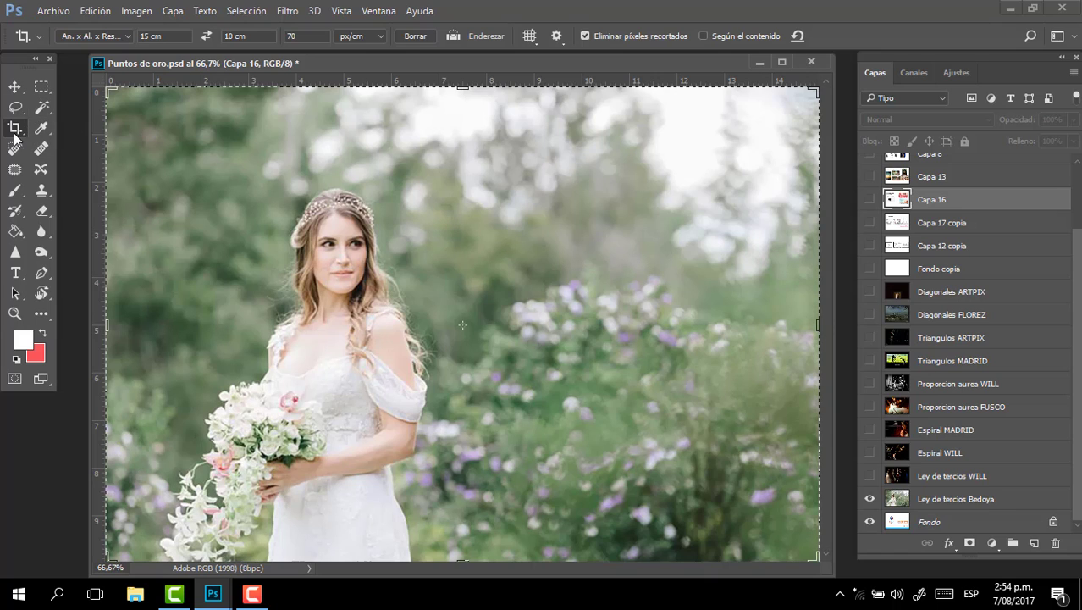
pyautogui.click(437, 241)
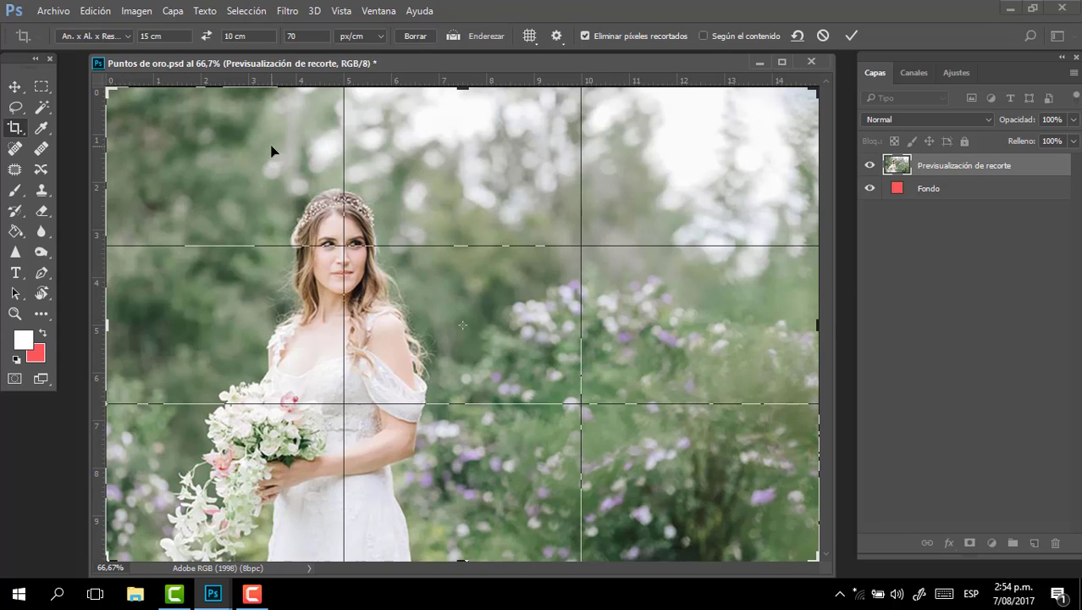
pyautogui.press('Return')
# Hide the garden bride photo layer to reveal the closing contact card on the Fondo layer
pyautogui.scroll(-1, 1076, 437)
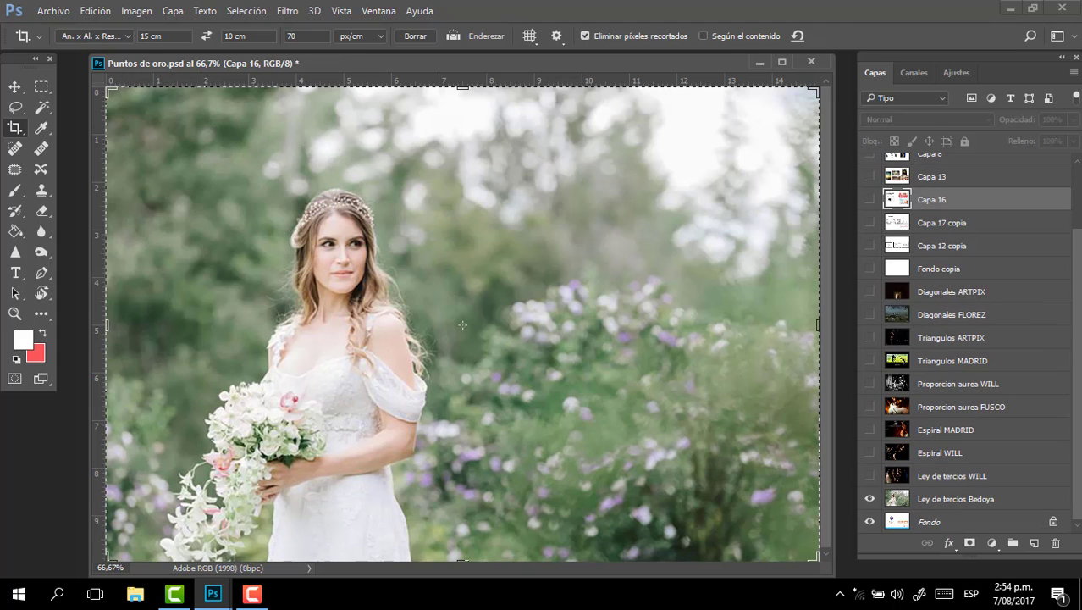
pyautogui.click(870, 498)
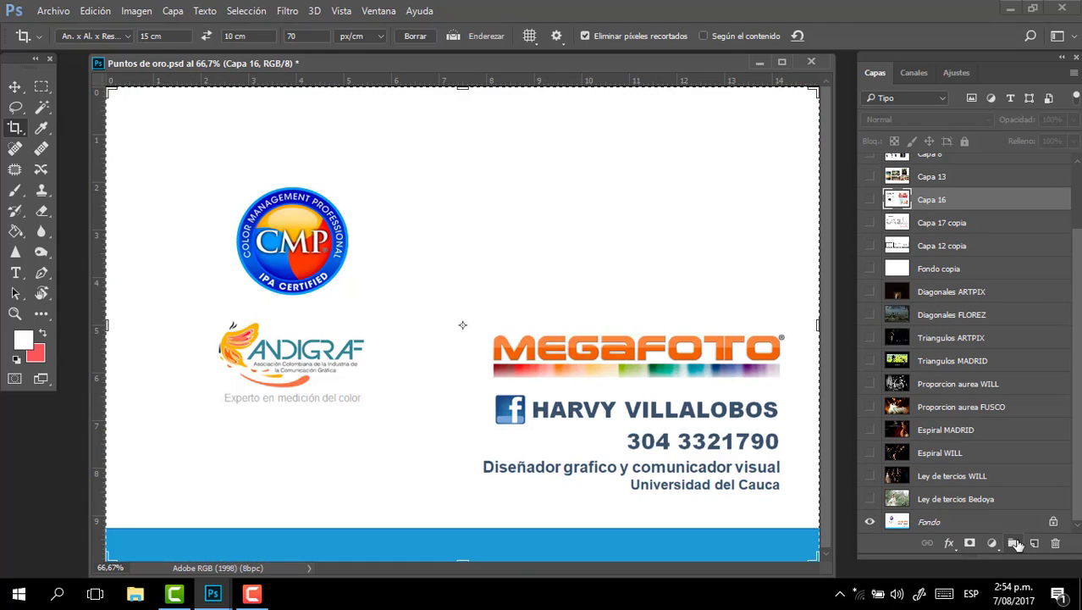